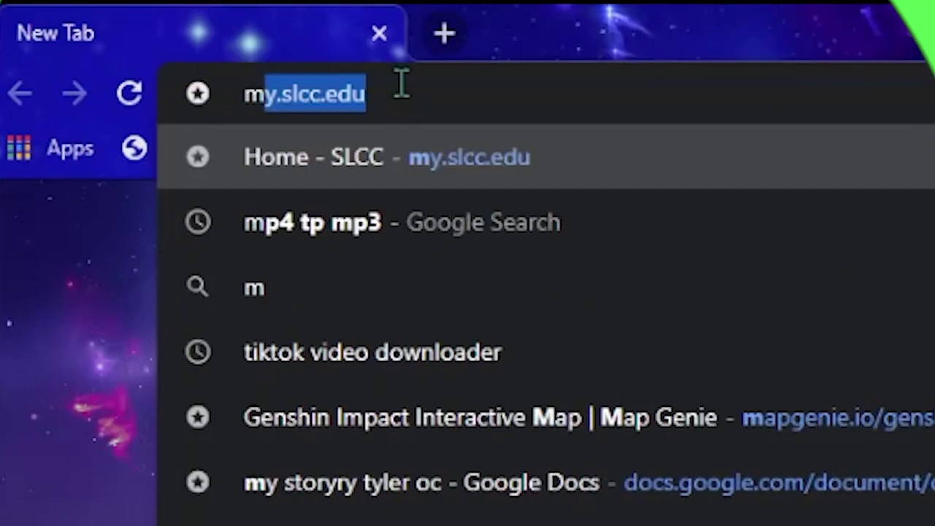
# - Search Google for 'moreplayermodels 1.12.2' and open the CurseForge More Player Models result
pyautogui.write('orepla')
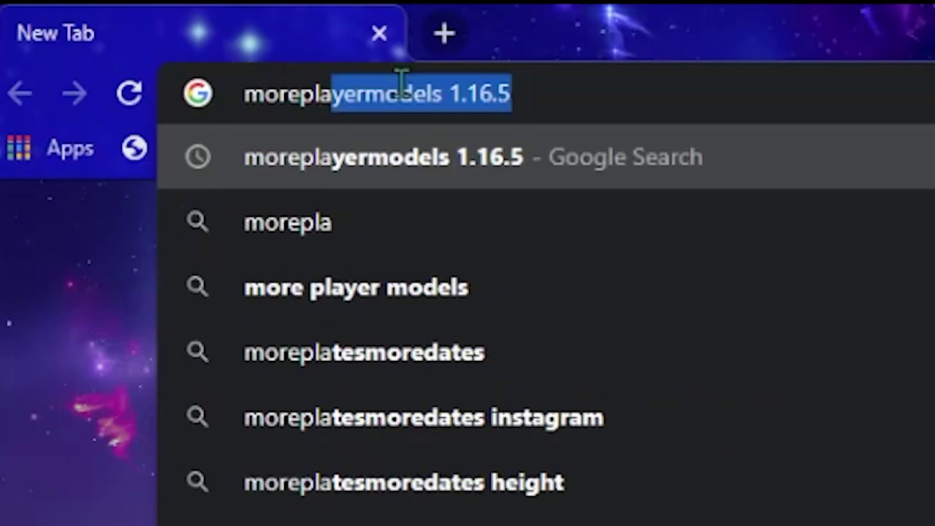
pyautogui.write('yermodels')
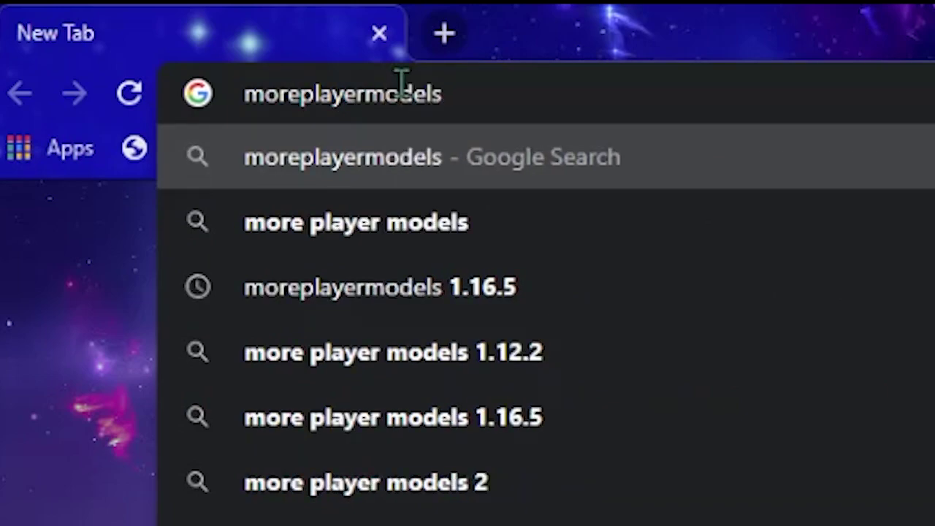
pyautogui.write(' 1.12.23')
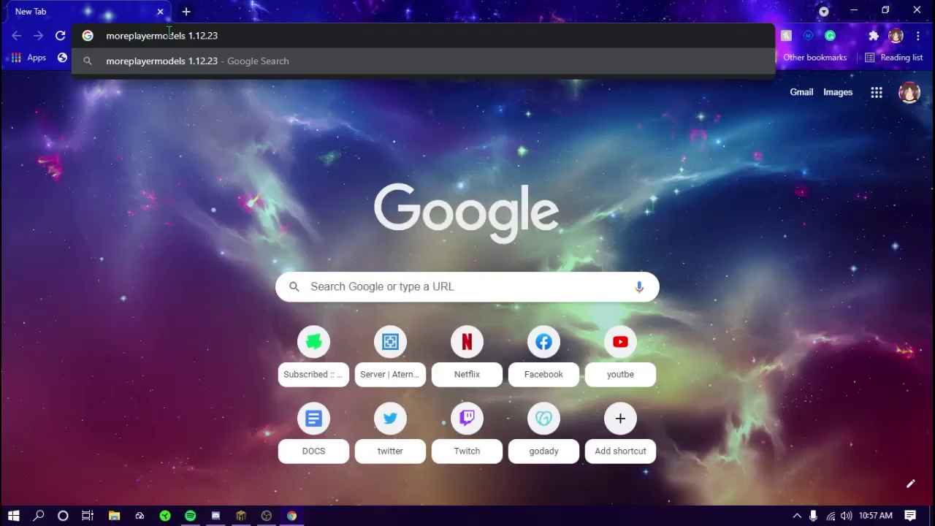
pyautogui.press('BackSpace')
pyautogui.press('Return')
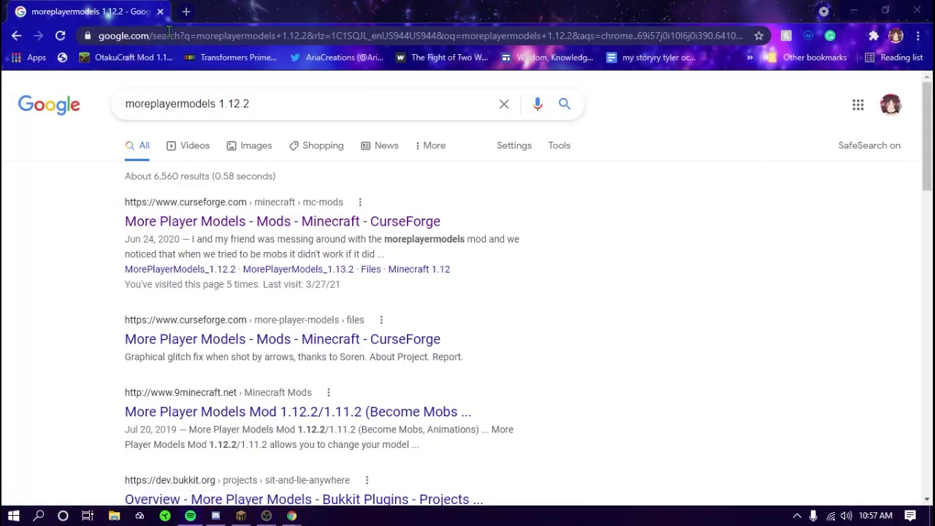
pyautogui.moveTo(292, 516)
pyautogui.moveTo(407, 413)
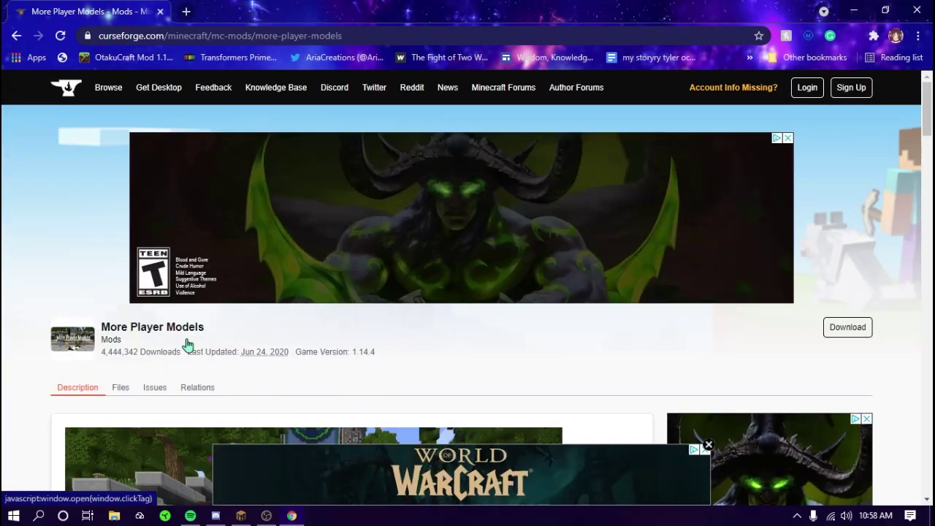
# - Download the MorePlayerModels 1.12.2 jar from the Files list, keeping it despite Chrome's warning
pyautogui.scroll(-2, 369, 293)
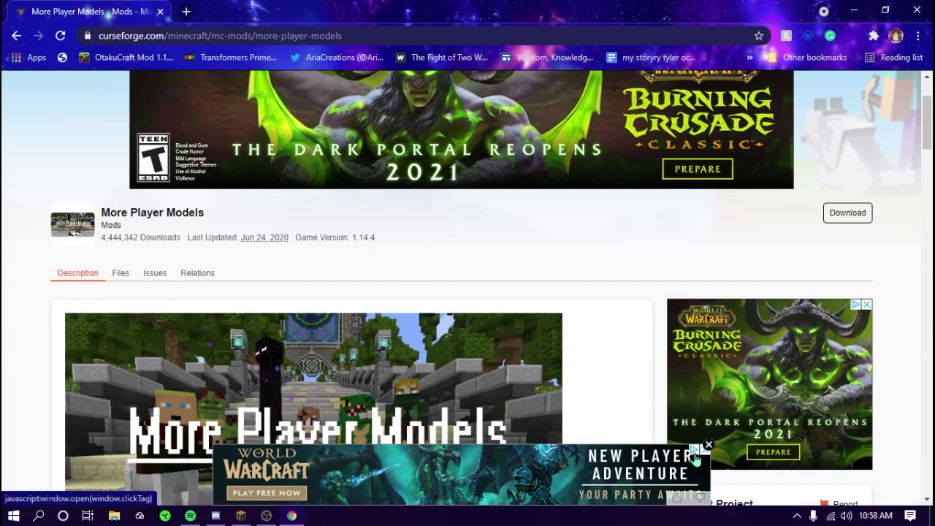
pyautogui.scroll(-2, 250, 275)
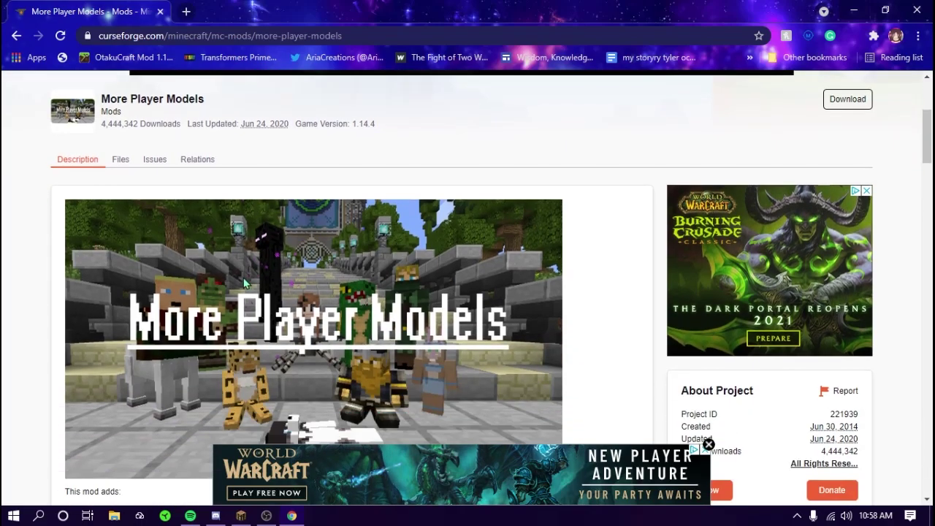
pyautogui.click(121, 160)
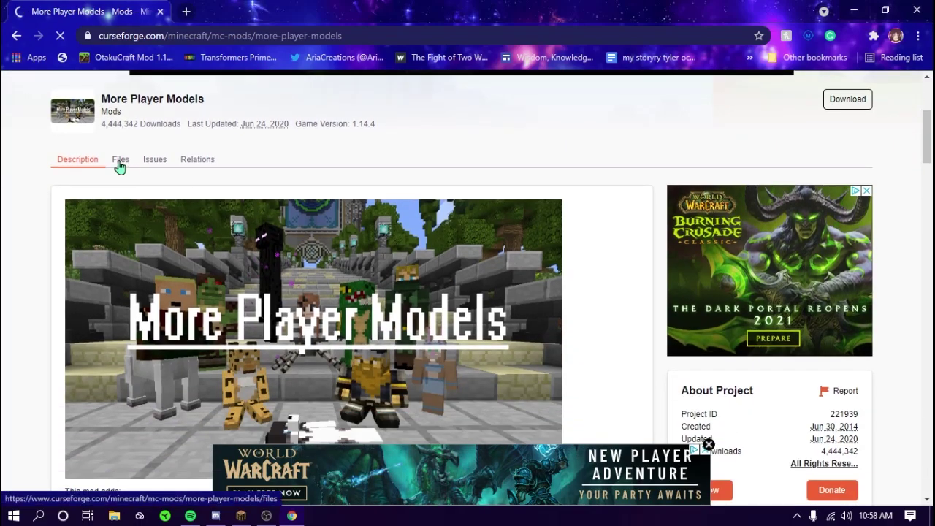
pyautogui.scroll(-5, 147, 263)
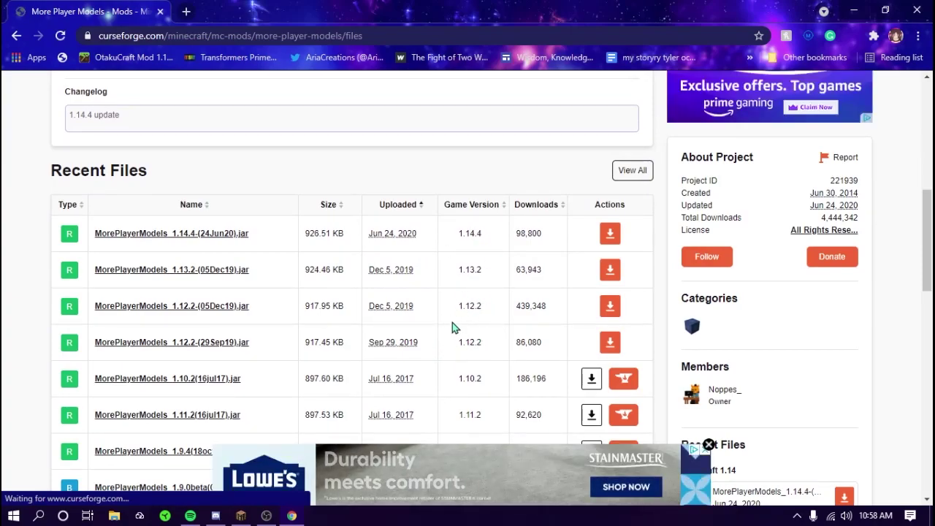
pyautogui.click(619, 311)
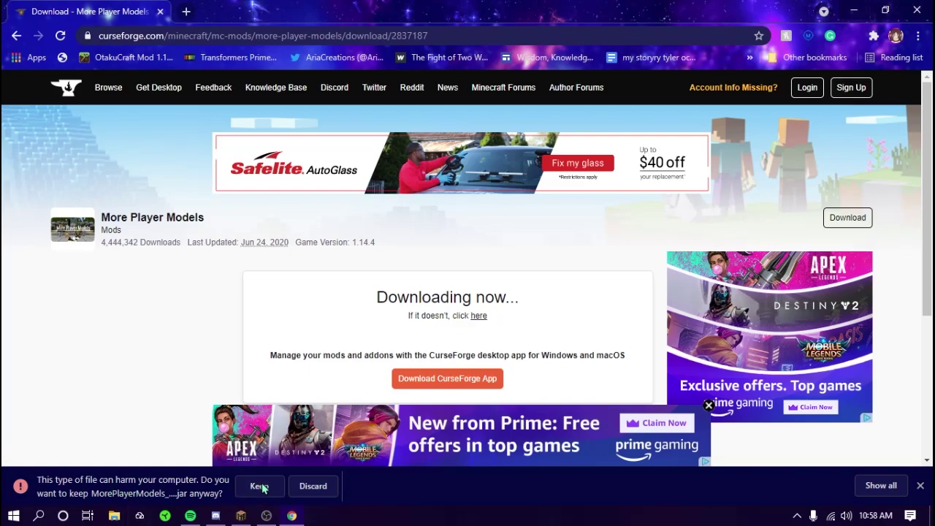
pyautogui.click(251, 494)
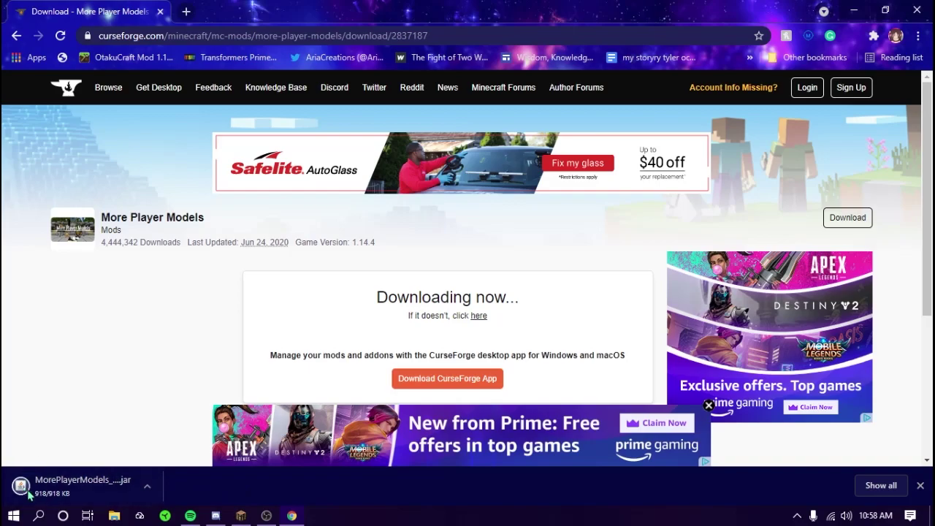
# - Search 'forge mc' in a new tab and open files.minecraftforge.net's Minecraft 1.12.2 downloads
pyautogui.click(187, 11)
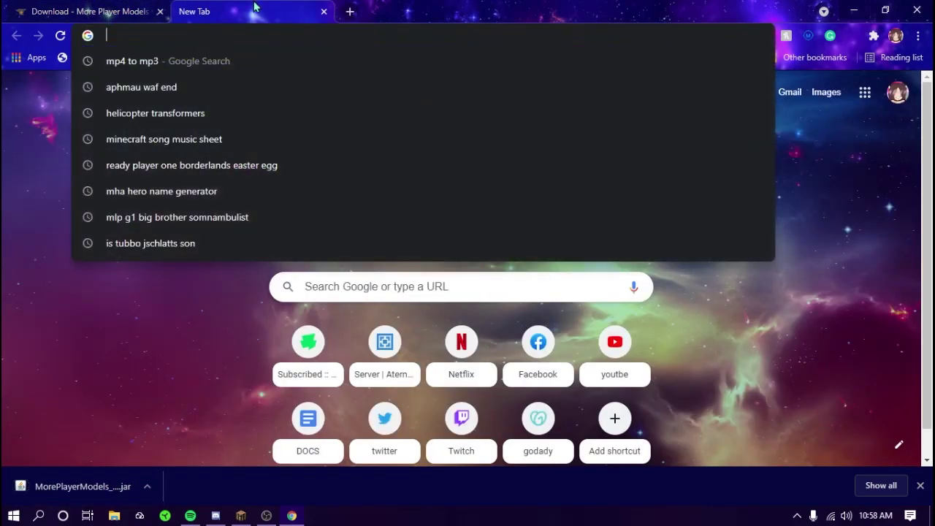
pyautogui.write('forge mc')
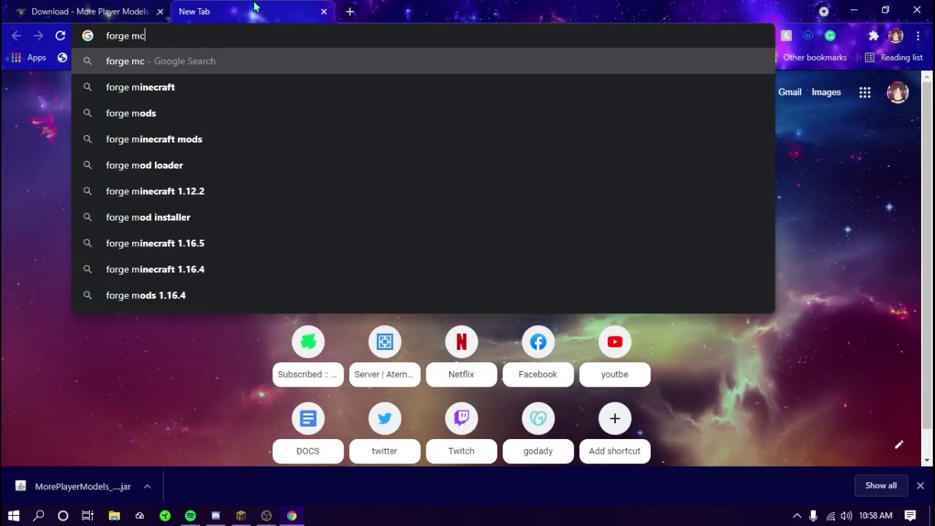
pyautogui.press('Return')
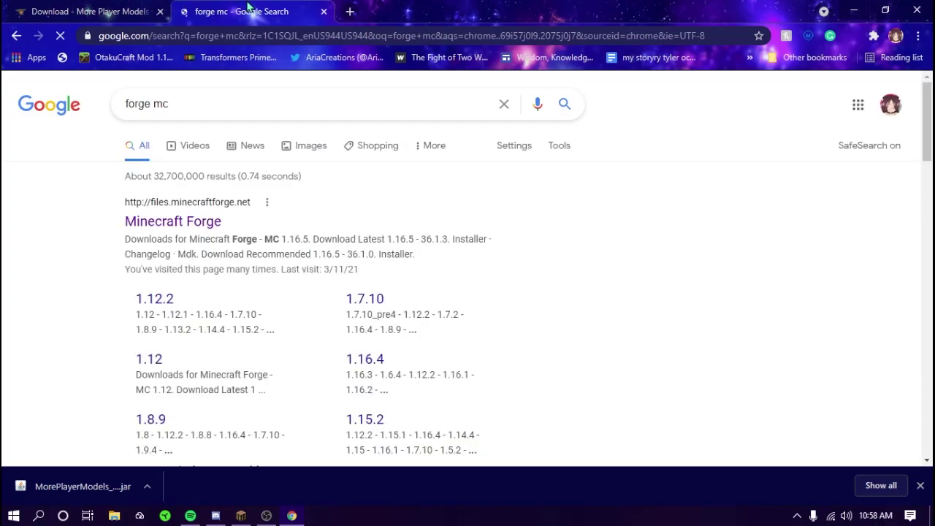
pyautogui.click(169, 222)
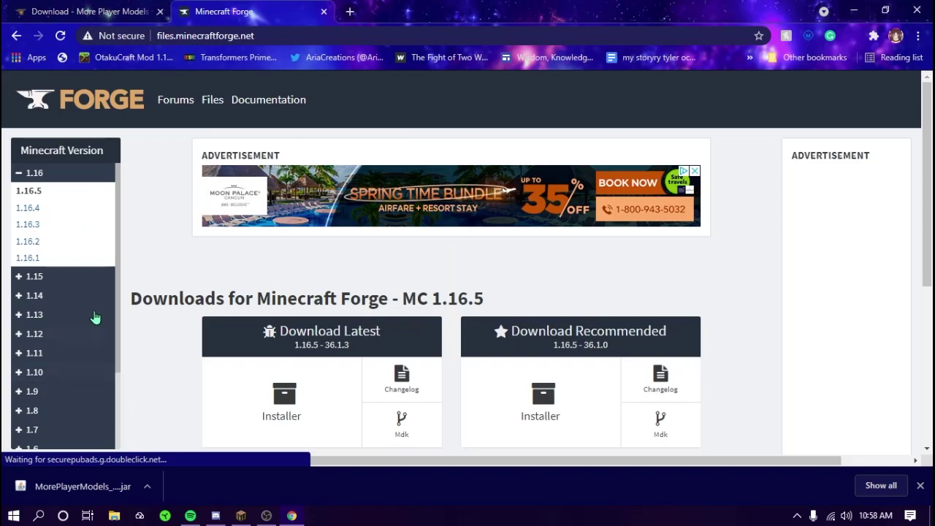
pyautogui.scroll(-2, 94, 310)
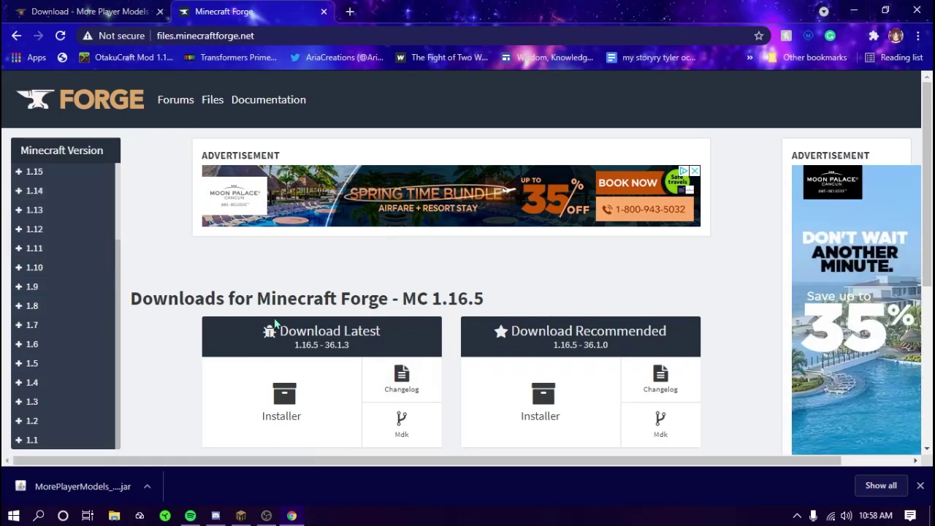
pyautogui.click(18, 230)
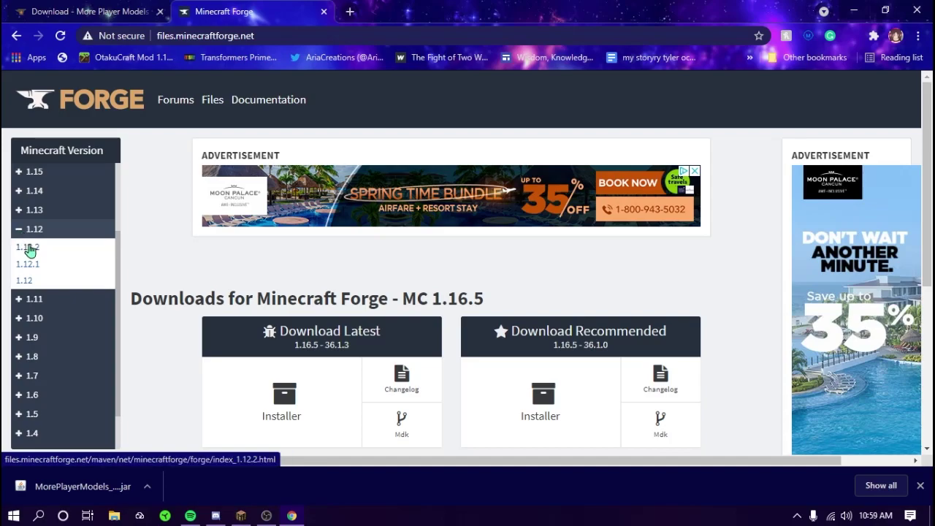
pyautogui.click(37, 253)
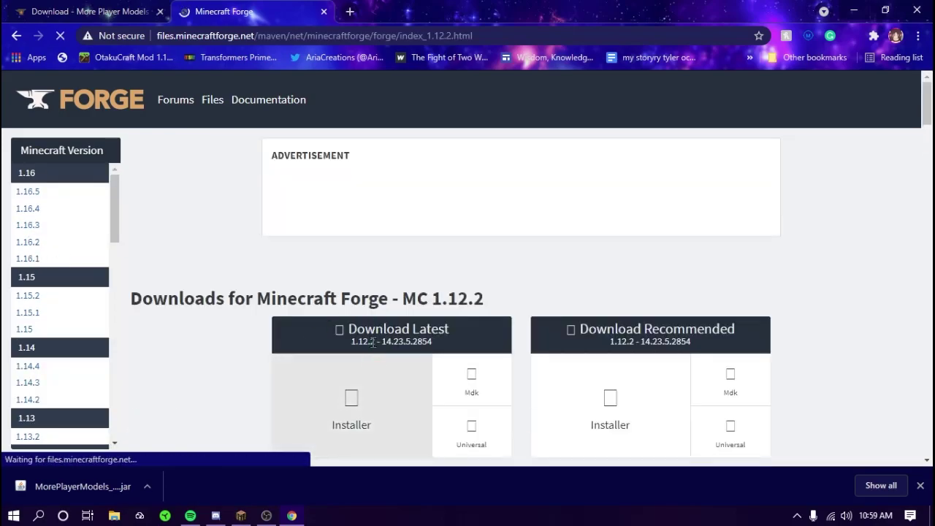
pyautogui.scroll(-2, 363, 378)
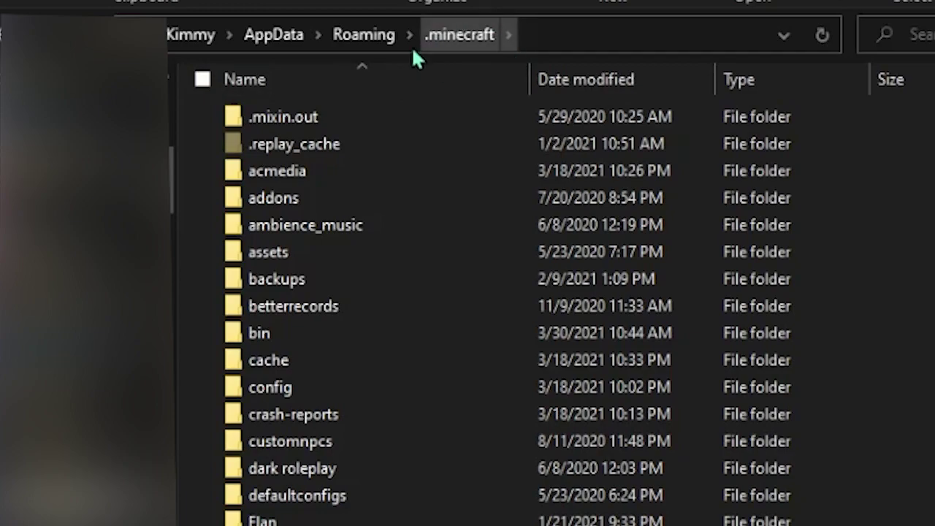
# - Open the mods folder in .minecraft and check that the MorePlayerModels jar is there
pyautogui.scroll(-7, 401, 194)
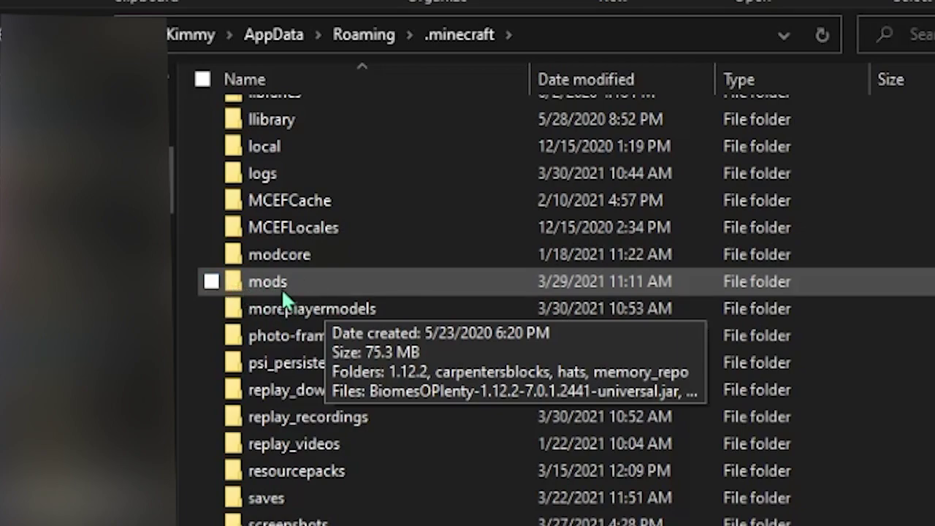
pyautogui.doubleClick(301, 292)
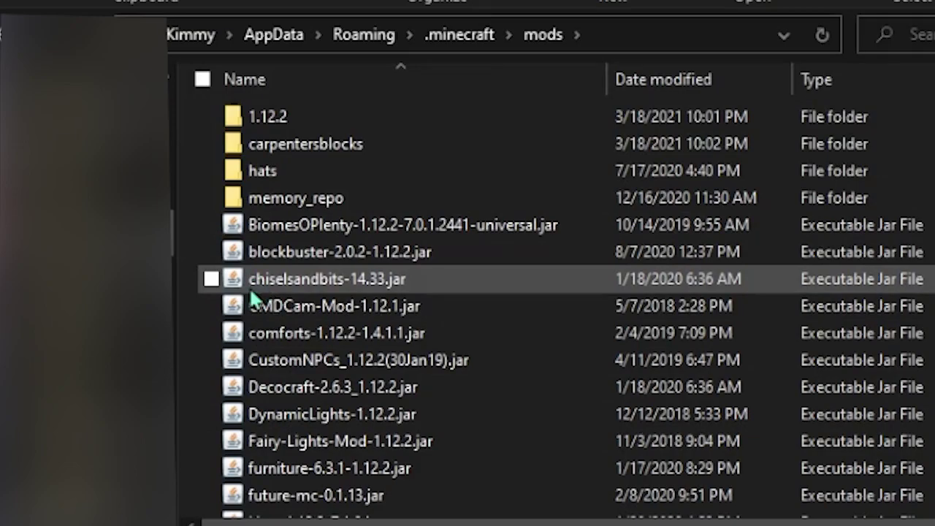
pyautogui.scroll(-7, 329, 380)
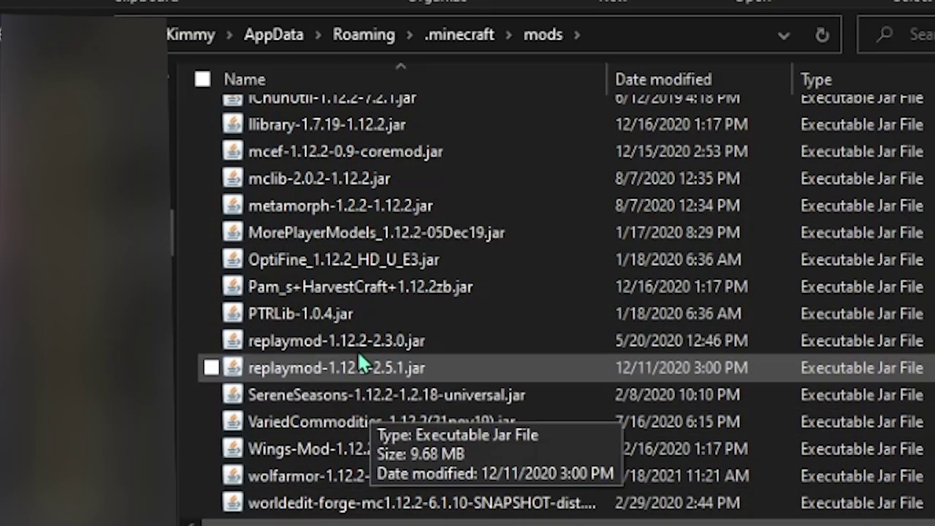
pyautogui.scroll(3, 341, 301)
pyautogui.scroll(3, 339, 296)
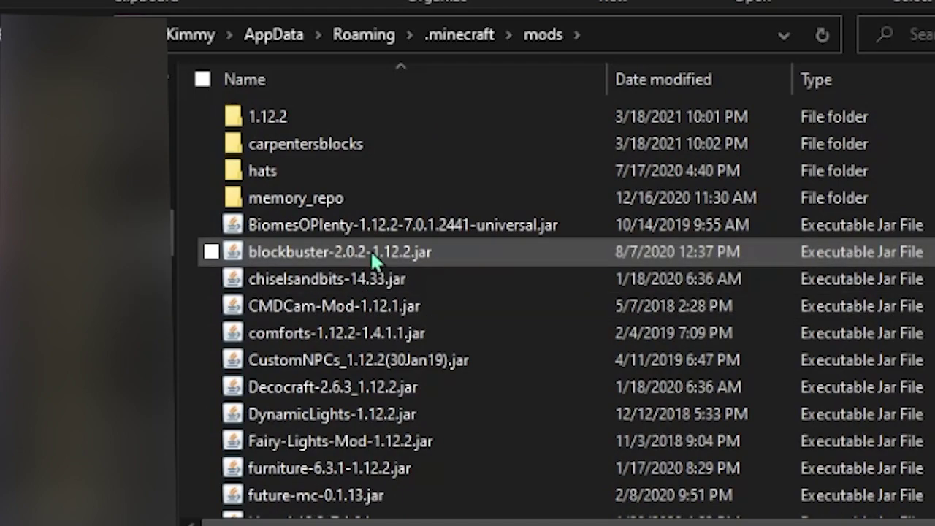
pyautogui.scroll(-5, 383, 245)
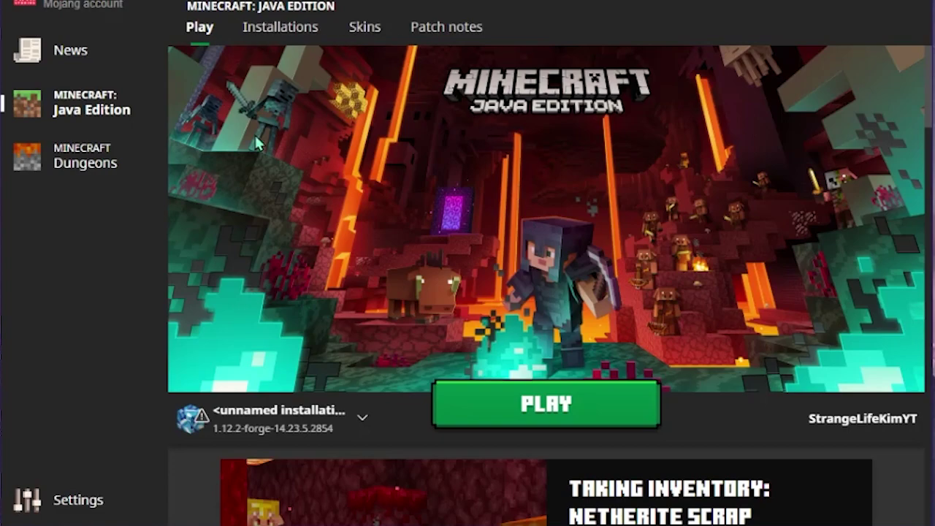
# - Start a new installation from the Installations list and give it the lapis ore icon
pyautogui.click(307, 33)
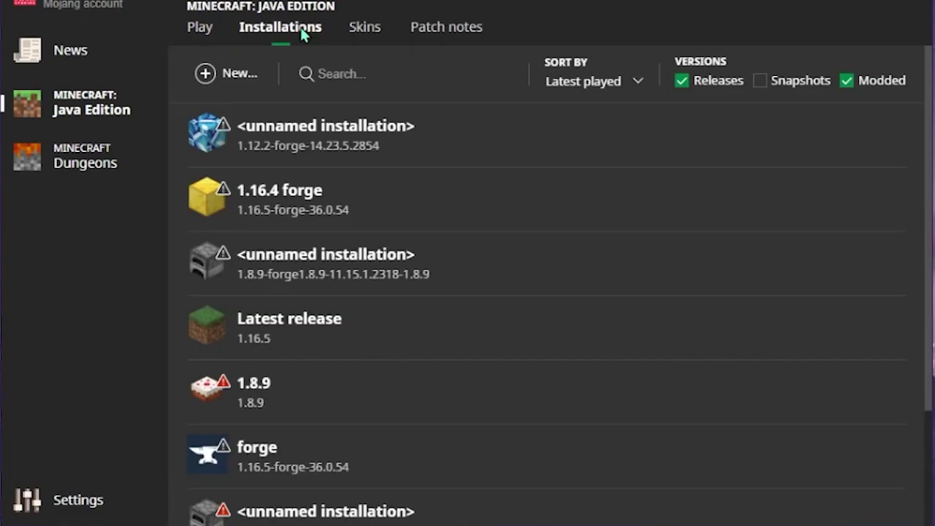
pyautogui.scroll(-2, 511, 439)
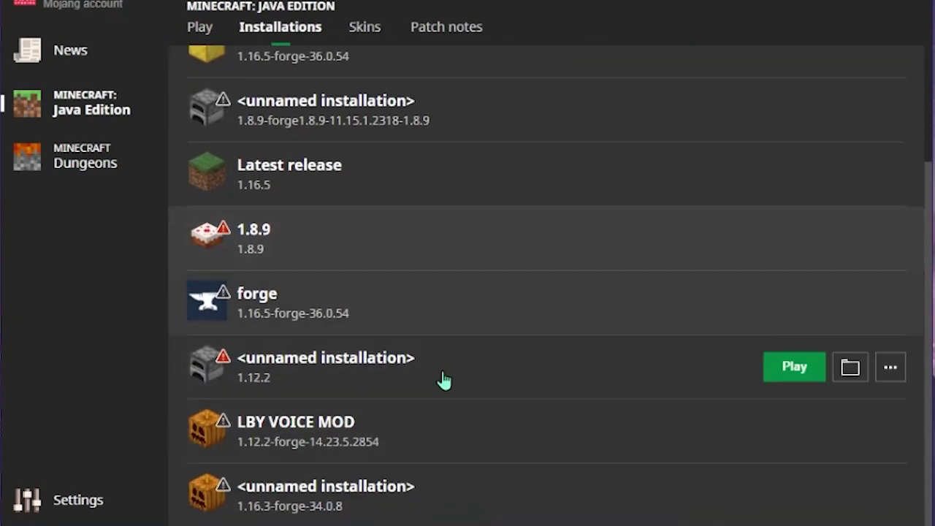
pyautogui.scroll(3, 524, 492)
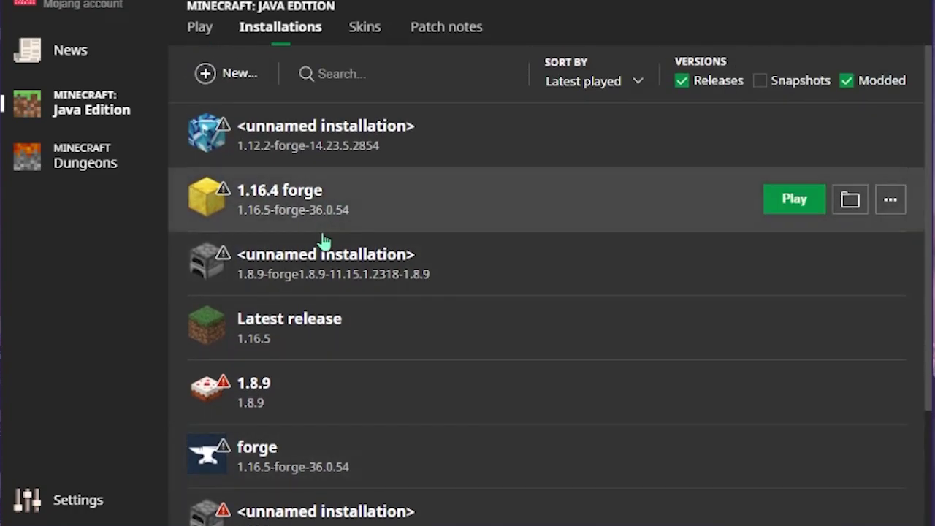
pyautogui.click(237, 73)
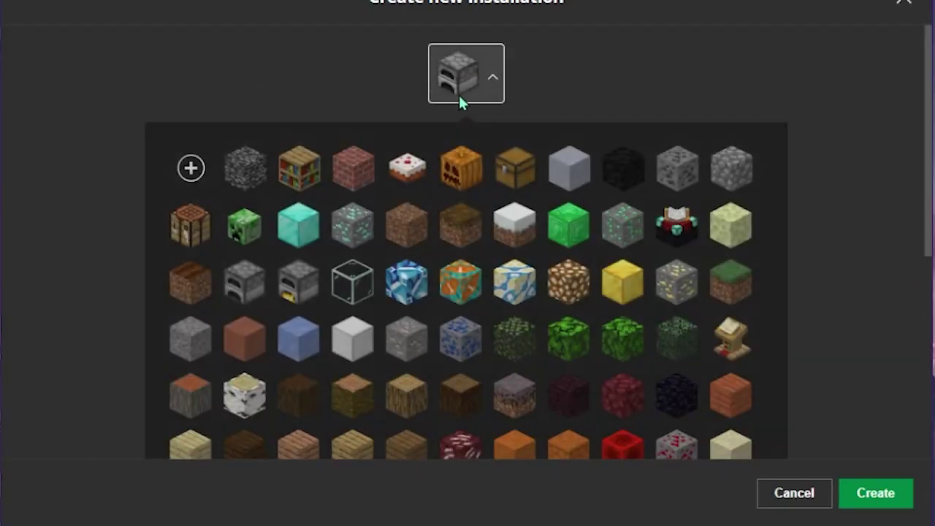
pyautogui.click(474, 76)
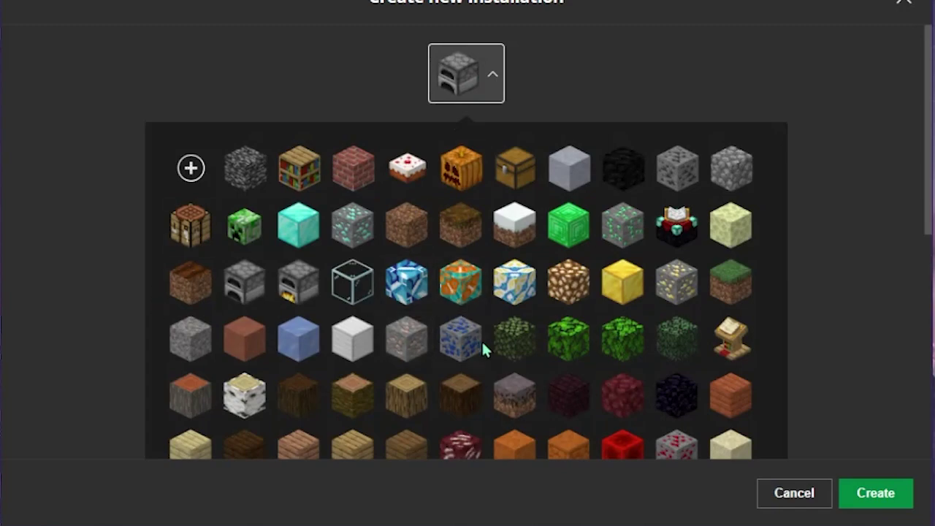
pyautogui.click(472, 341)
pyautogui.click(468, 156)
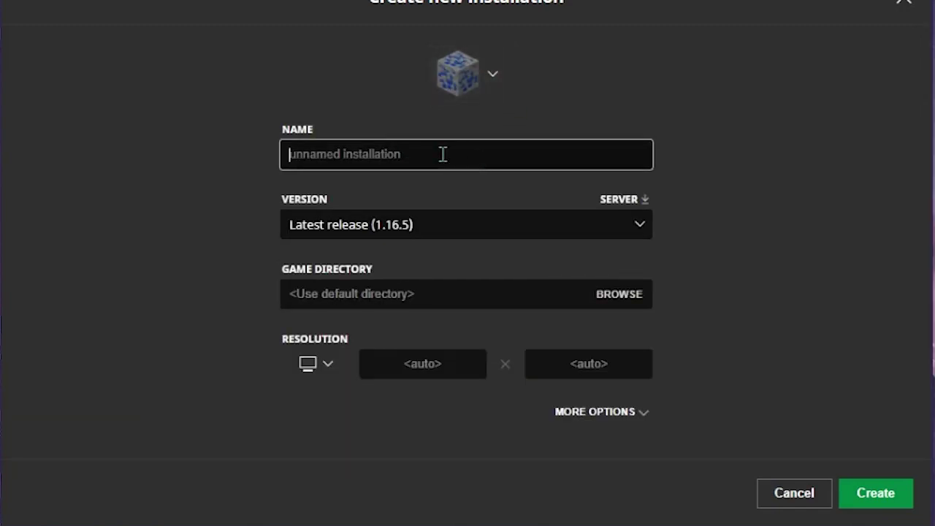
# - Name it 'morepleyermods tutorial' and choose version release 1.12.2-forge-14.23.5.2854
pyautogui.write('morepleyermods tutorial')
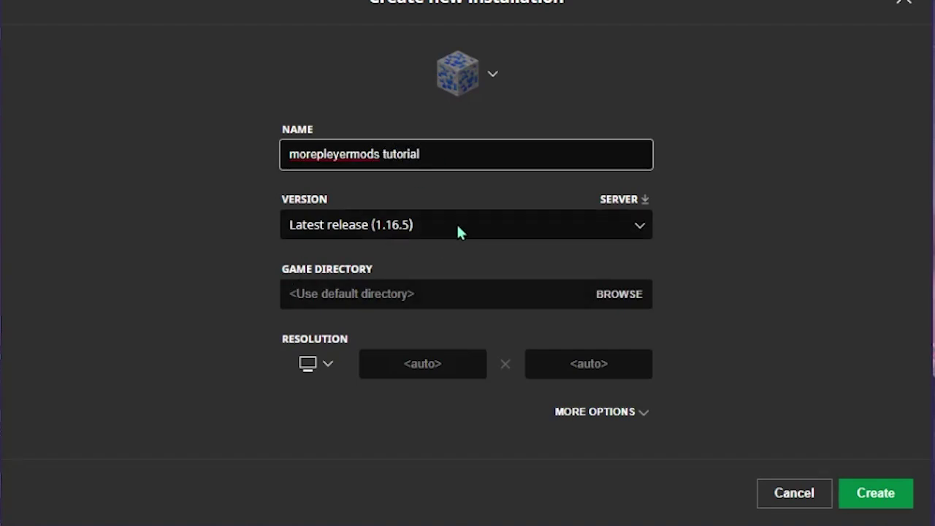
pyautogui.click(431, 230)
pyautogui.scroll(-5, 468, 357)
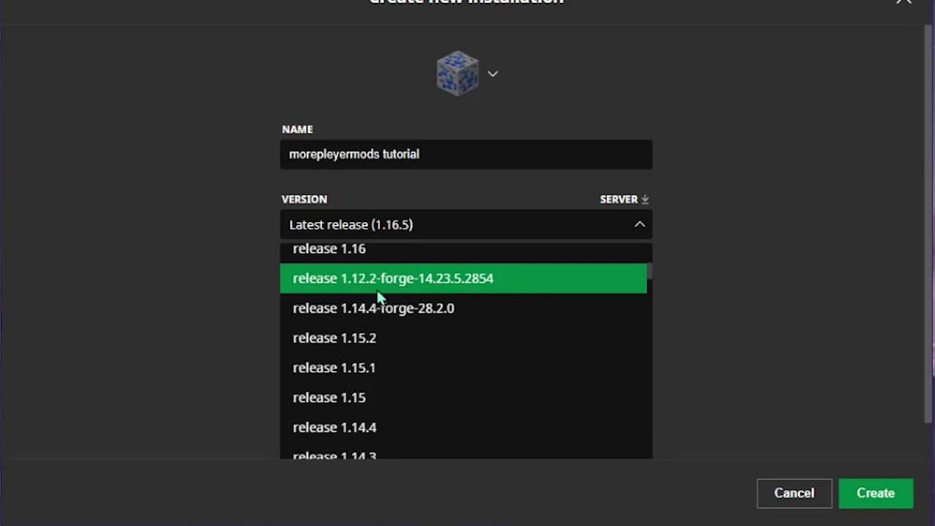
pyautogui.click(471, 285)
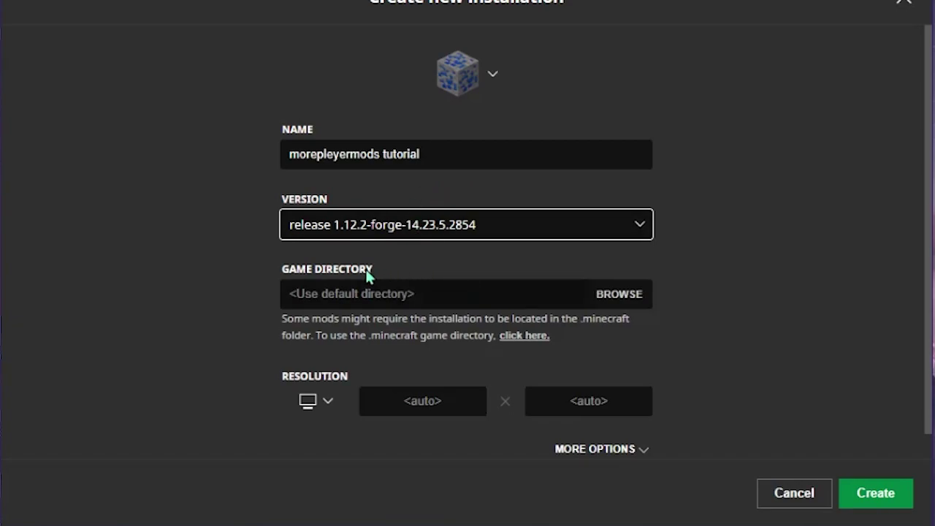
pyautogui.scroll(-2, 595, 443)
# - Change the JVM argument -Xmx2G to -Xmx6G and create the installation
pyautogui.click(633, 417)
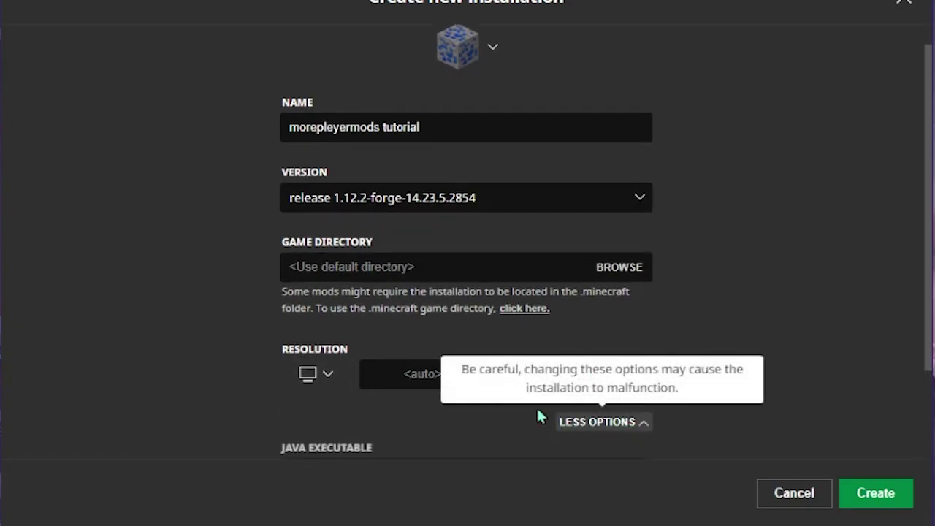
pyautogui.scroll(-3, 453, 358)
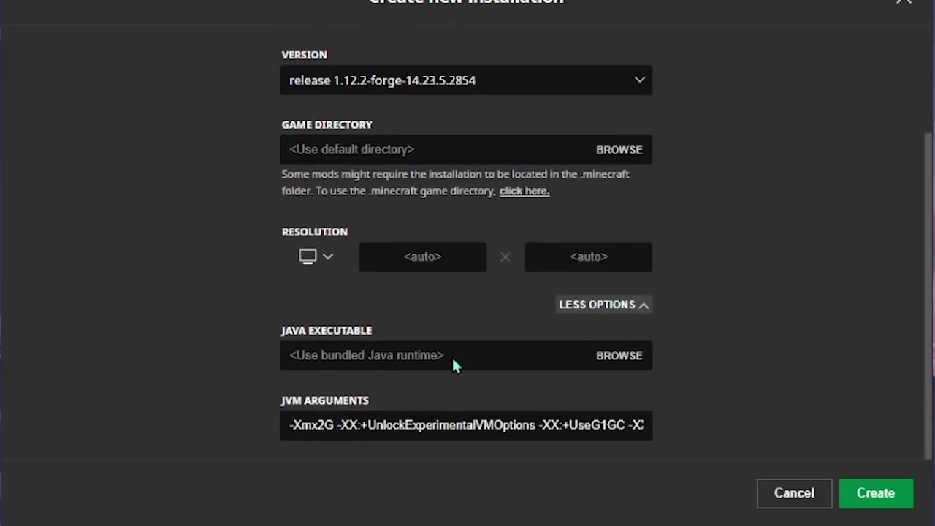
pyautogui.click(327, 430)
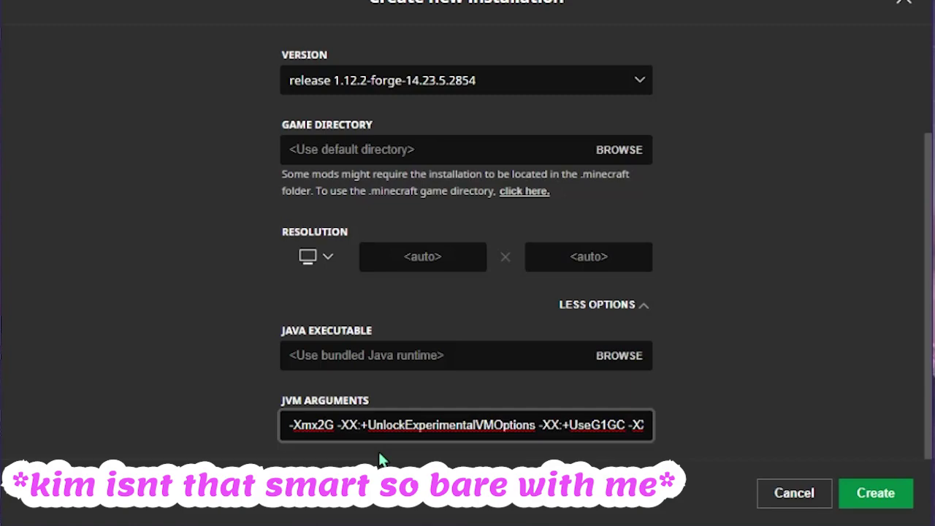
pyautogui.press('BackSpace')
pyautogui.write('8')
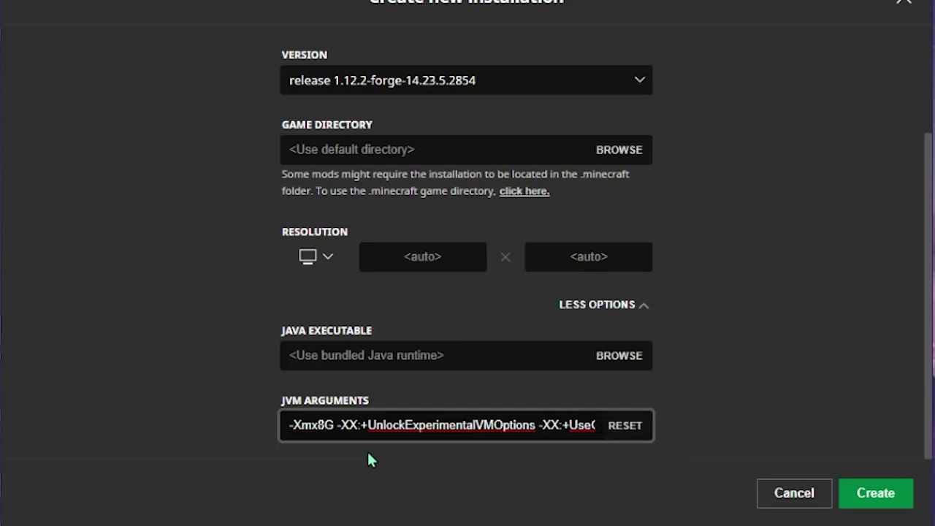
pyautogui.press('BackSpace')
pyautogui.write('6')
pyautogui.click(876, 494)
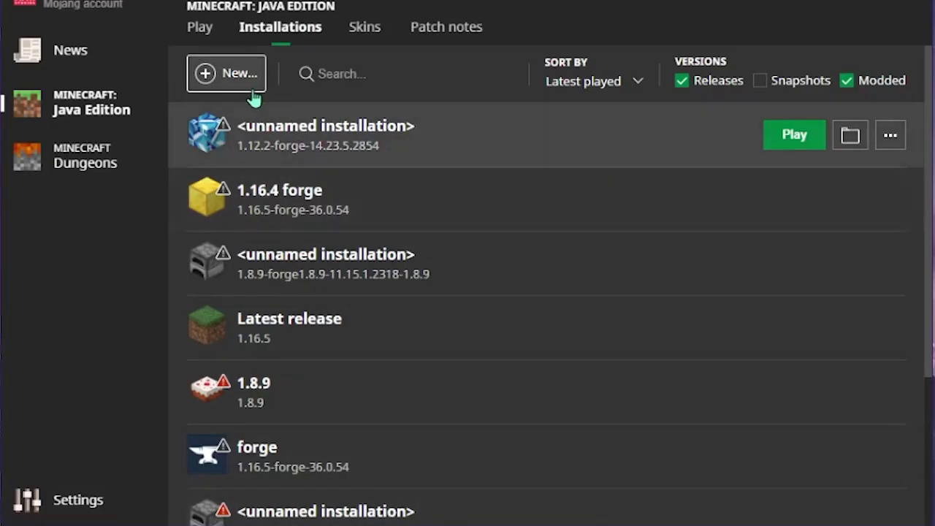
# - Select the morepleyermods tutorial installation on the Play page and launch the game
pyautogui.scroll(-3, 359, 398)
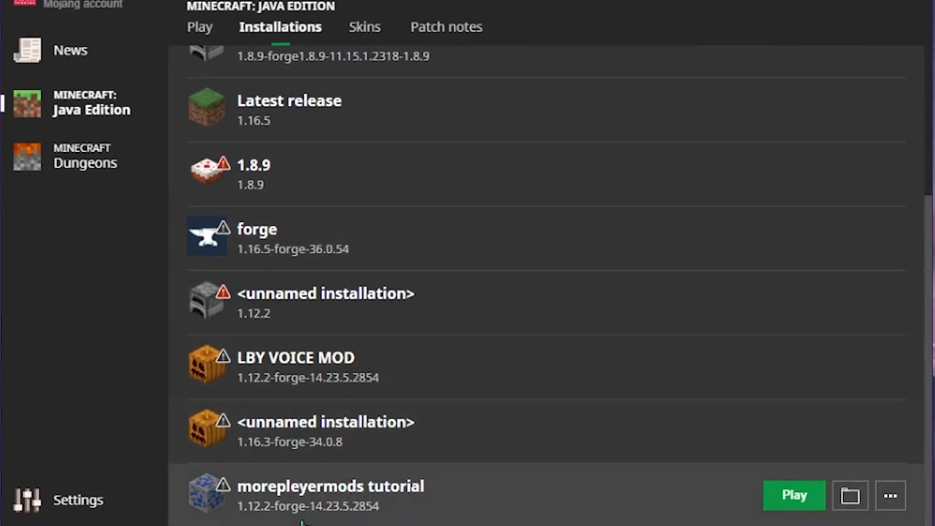
pyautogui.click(201, 28)
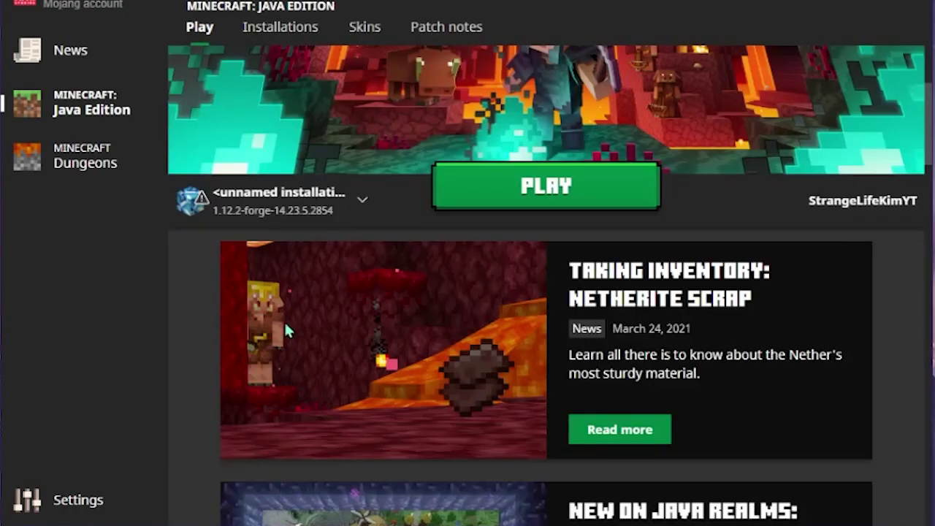
pyautogui.click(272, 209)
pyautogui.scroll(-3, 314, 424)
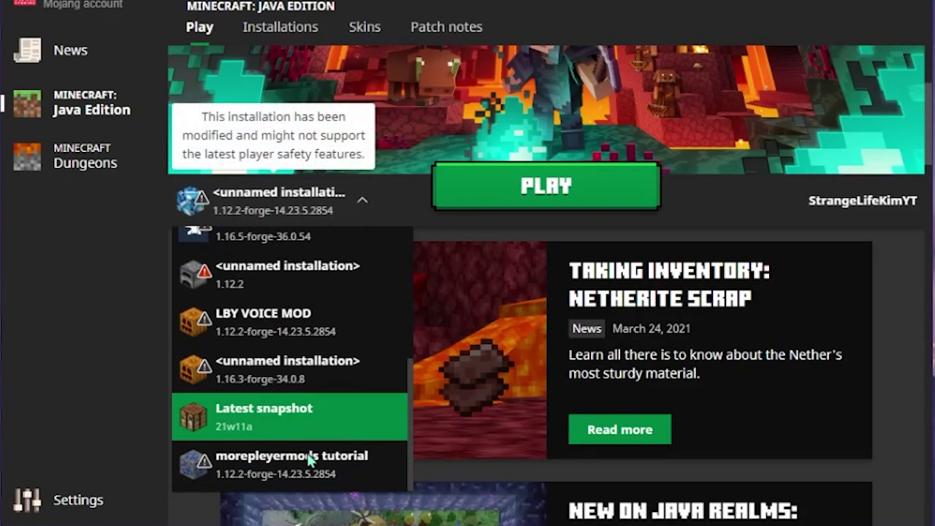
pyautogui.click(249, 460)
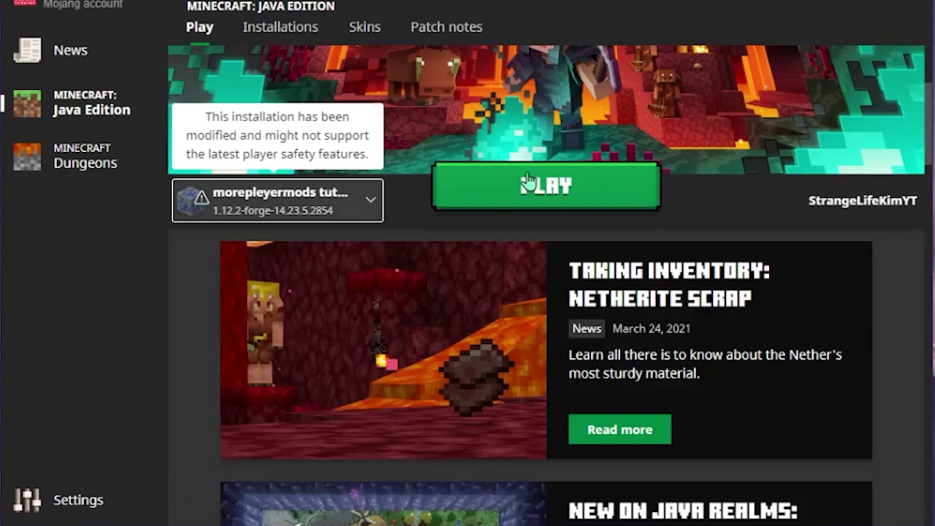
pyautogui.click(592, 204)
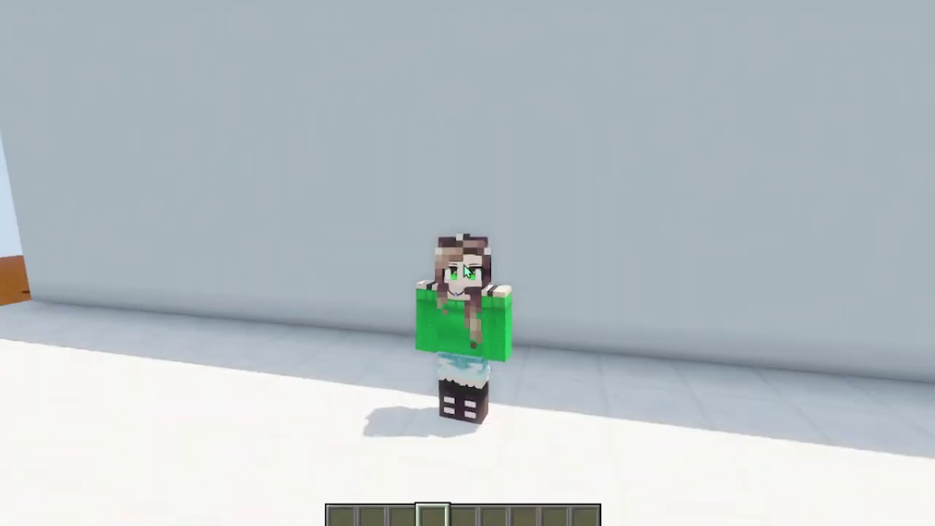
# - Switch the player to the !Default model in the More Player Models menu
pyautogui.press('k')
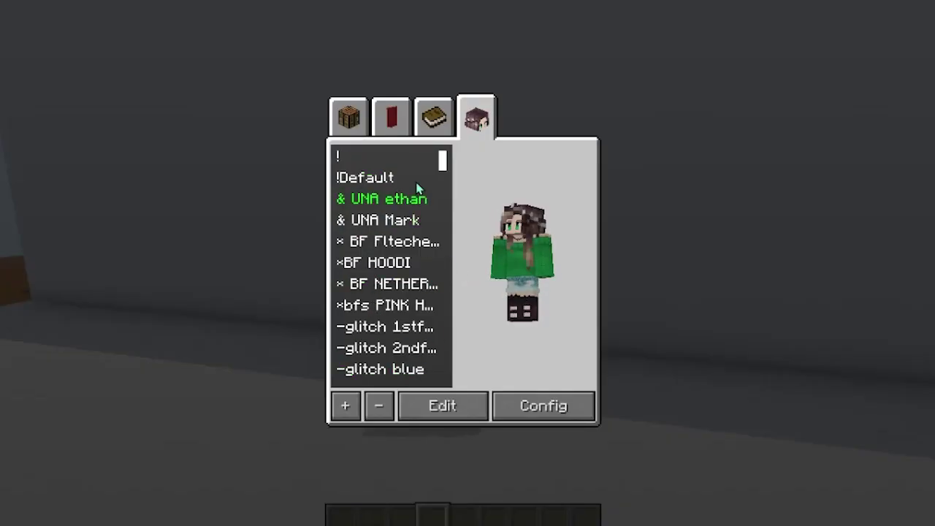
pyautogui.click(371, 179)
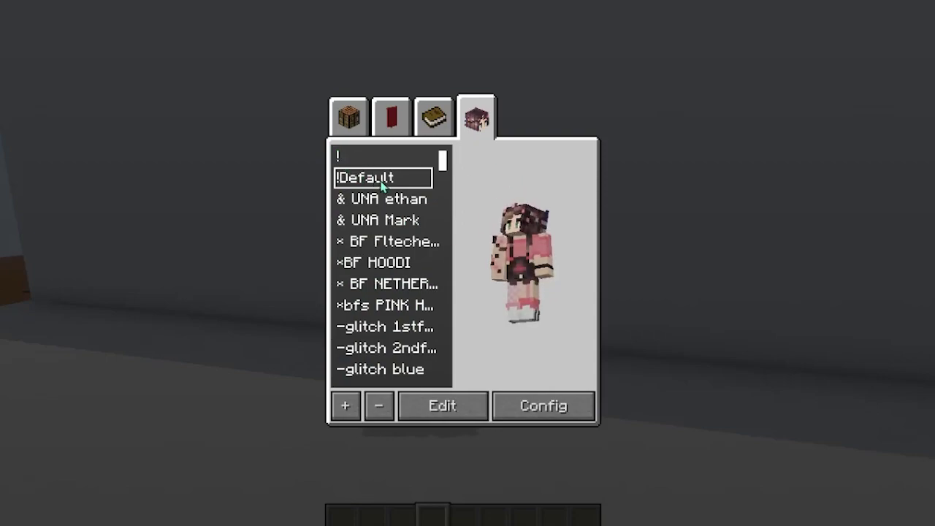
pyautogui.click(576, 414)
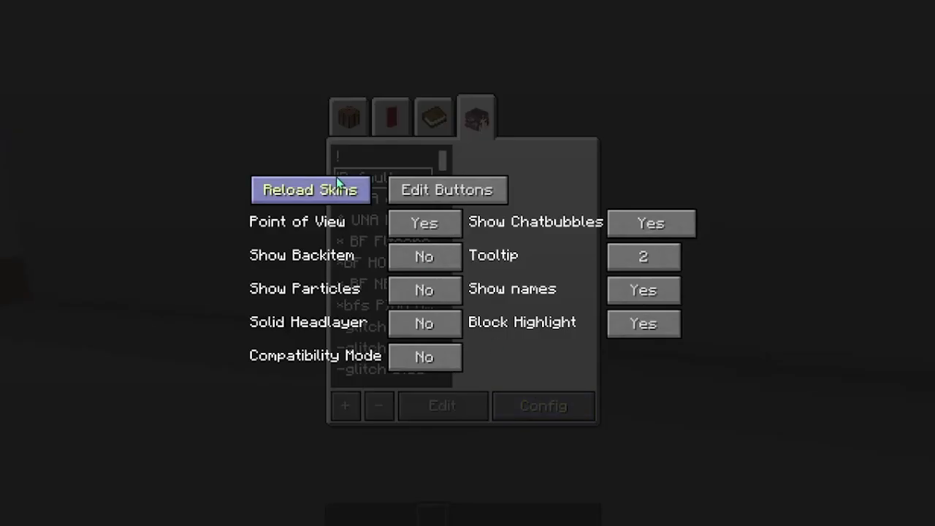
pyautogui.press('Escape')
pyautogui.press('Escape')
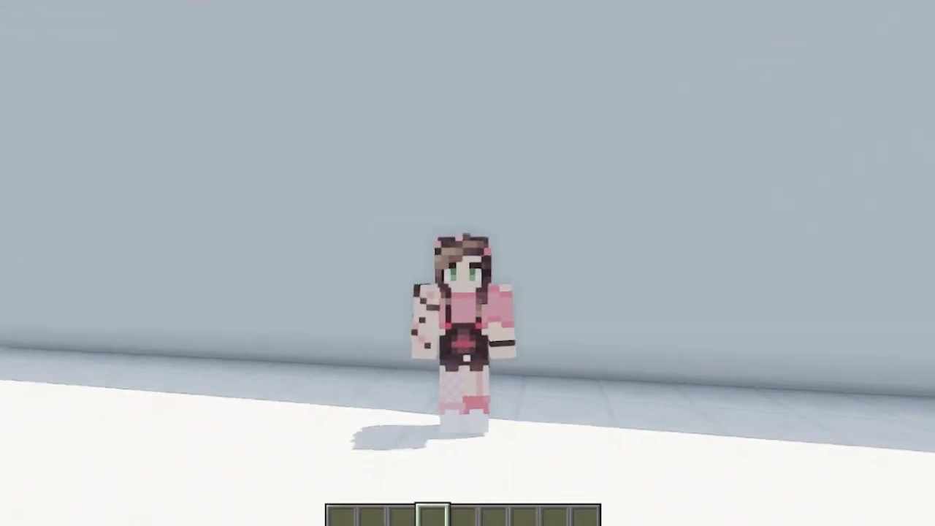
# - Select the green-hoodie Nerd hood model, then reopen the More Player Models menu
pyautogui.press('k')
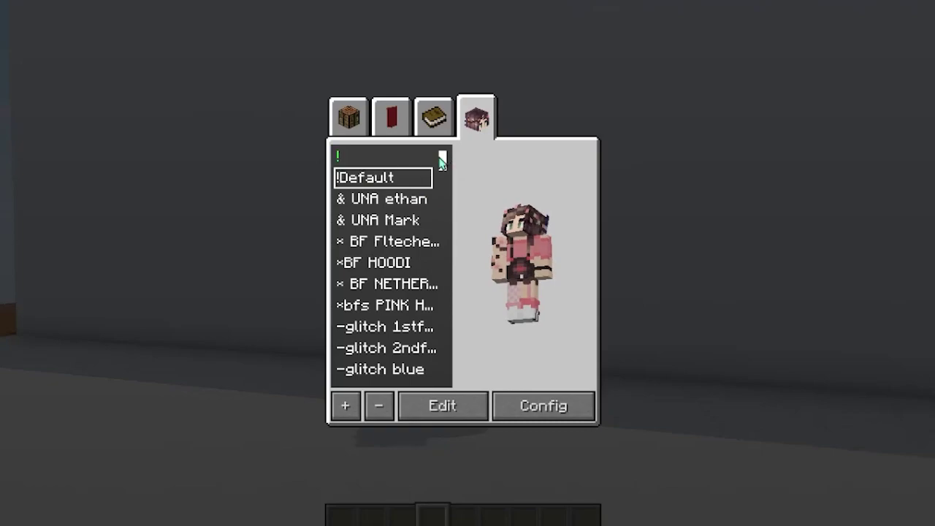
pyautogui.moveTo(445, 164); pyautogui.dragTo(475, 355)
pyautogui.scroll(6, 416, 314)
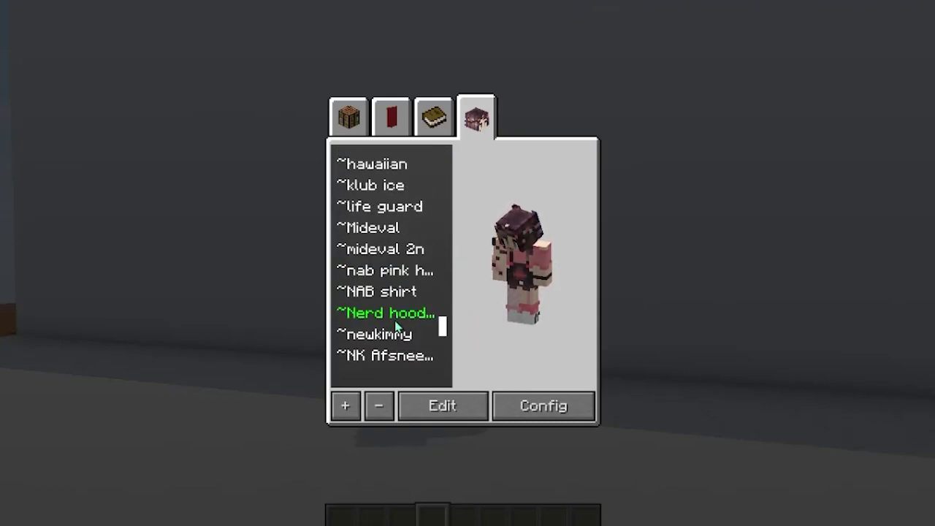
pyautogui.click(401, 338)
pyautogui.click(547, 414)
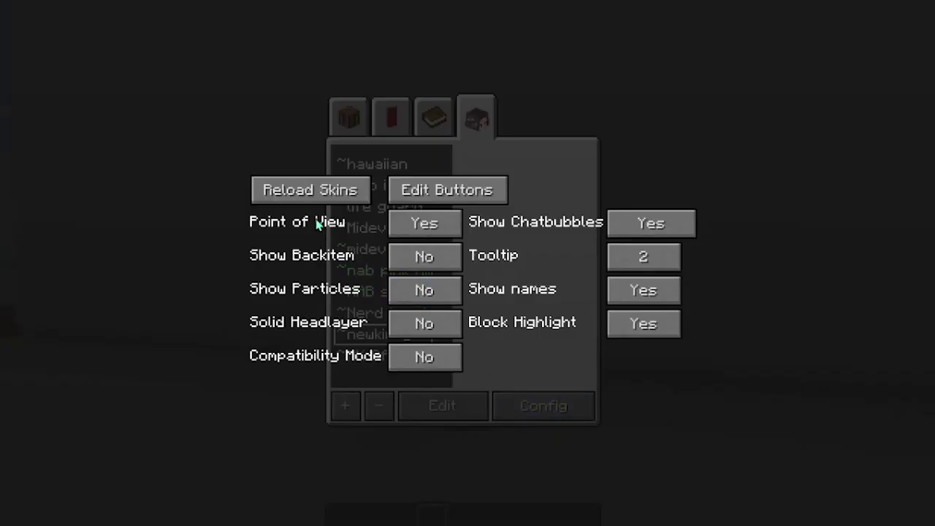
pyautogui.press('Escape')
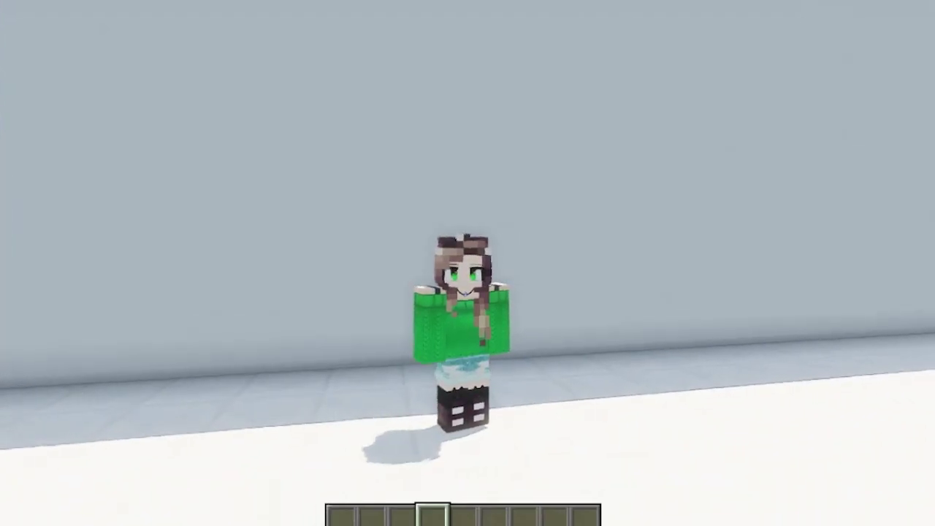
pyautogui.press('m')
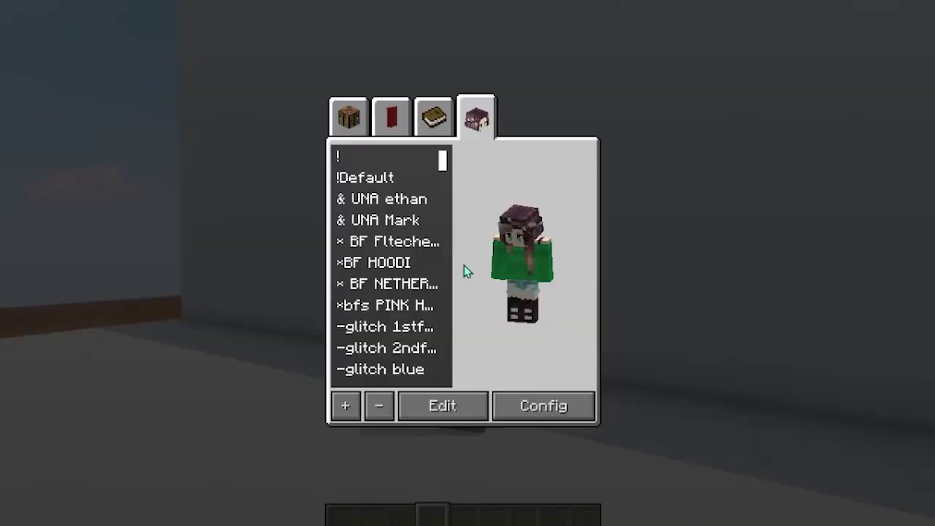
# - Add a new model, replacing the default gui.new name with '!tutuorial'
pyautogui.click(345, 405)
pyautogui.press('BackSpace')
pyautogui.press('BackSpace')
pyautogui.press('BackSpace')
pyautogui.press('BackSpace')
pyautogui.press('BackSpace')
pyautogui.press('BackSpace')
pyautogui.press('BackSpace')
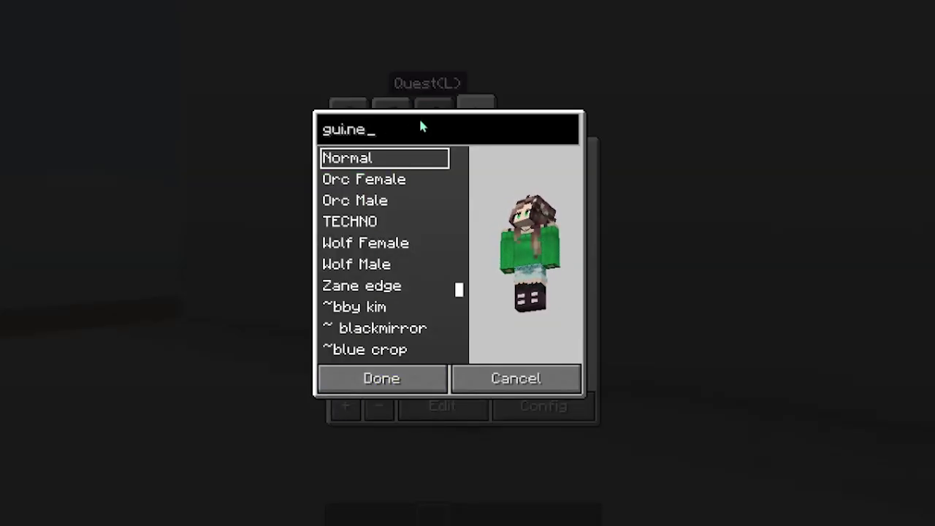
pyautogui.write('~')
pyautogui.press('BackSpace')
pyautogui.write('!tutuoria;l')
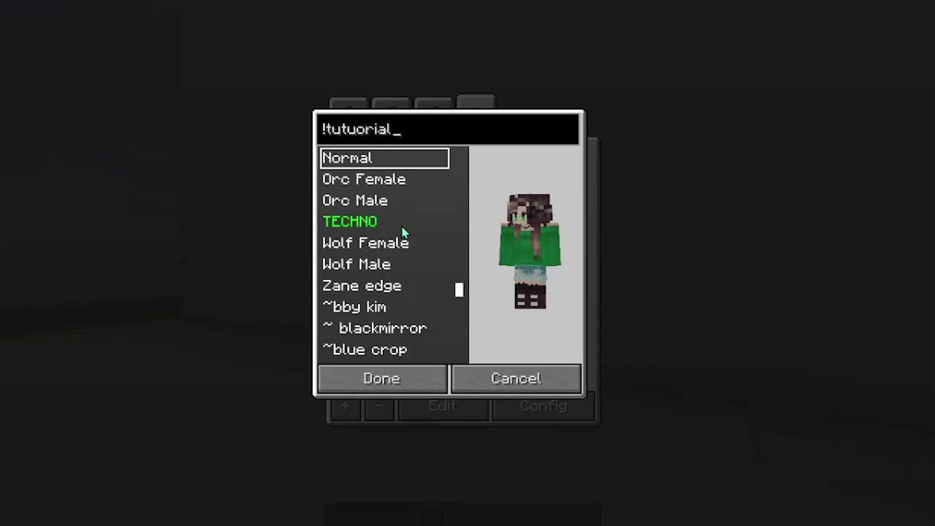
pyautogui.scroll(-10, 397, 253)
pyautogui.scroll(10, 386, 238)
pyautogui.scroll(4, 367, 248)
pyautogui.scroll(-2, 373, 305)
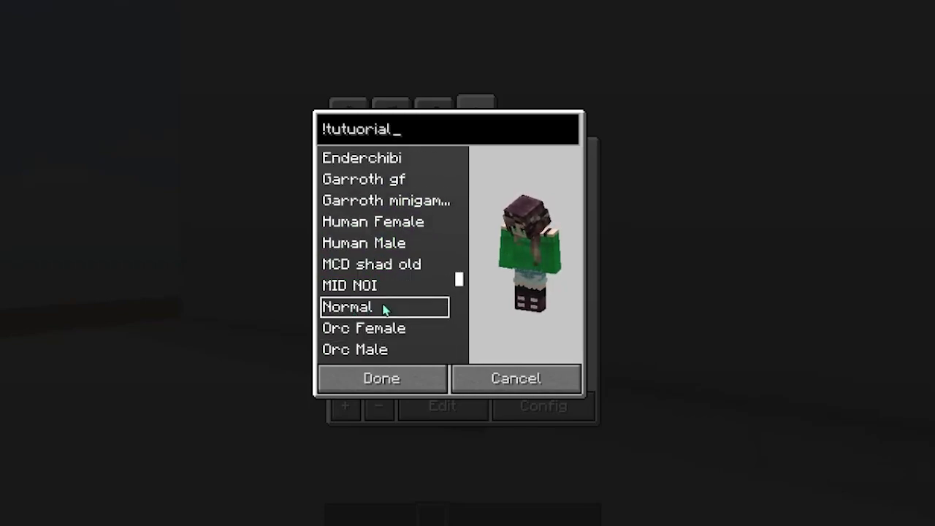
pyautogui.click(399, 380)
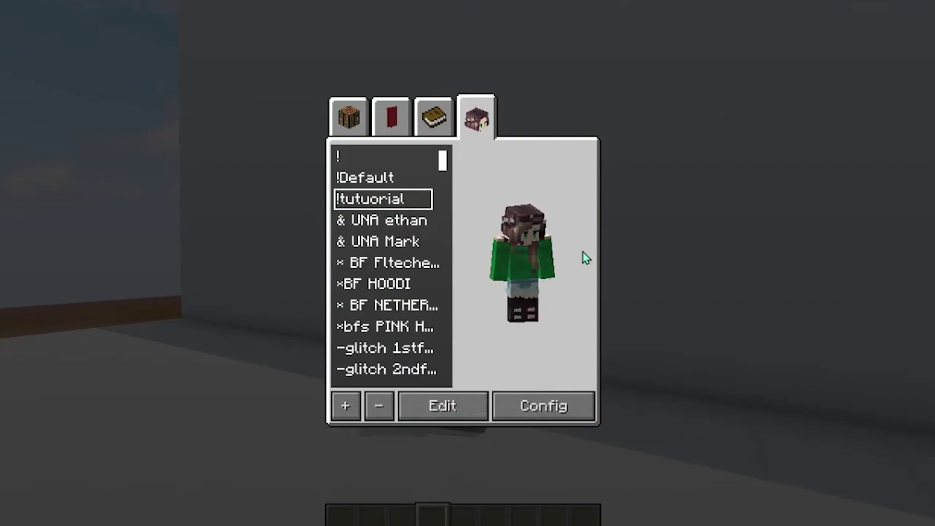
# - Open the !tutuorial model's edit options and delete its existing Skin Url
pyautogui.click(431, 408)
pyautogui.click(222, 101)
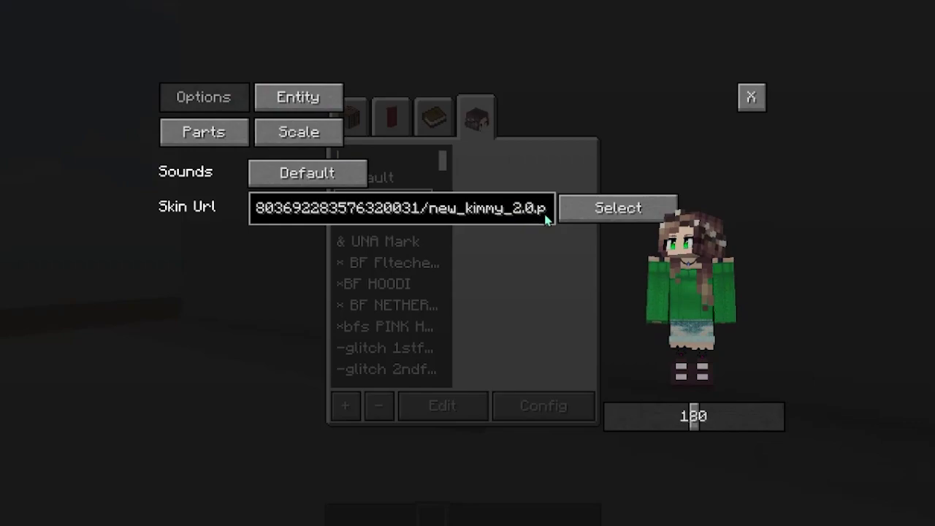
pyautogui.press('BackSpace')
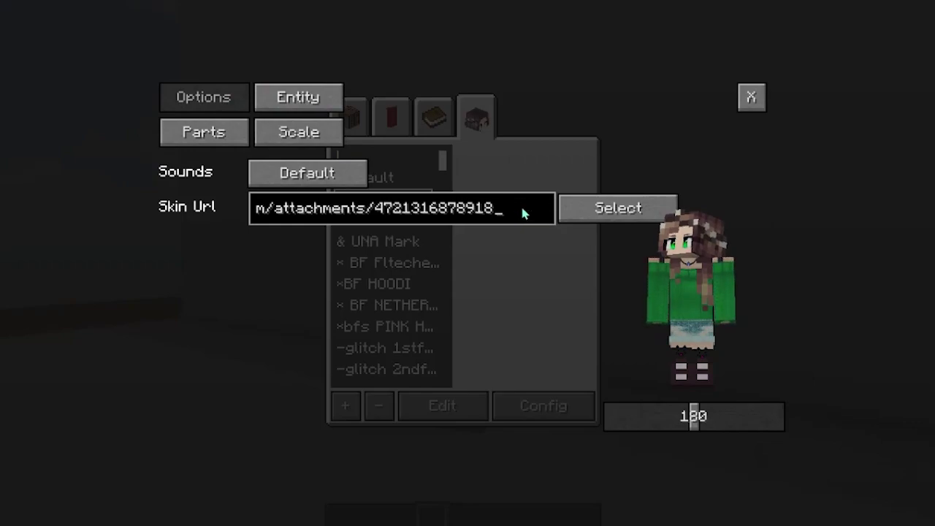
pyautogui.press('BackSpace')
pyautogui.press('BackSpace')
pyautogui.press('BackSpace')
pyautogui.press('BackSpace')
pyautogui.press('BackSpace')
pyautogui.press('BackSpace')
pyautogui.press('BackSpace')
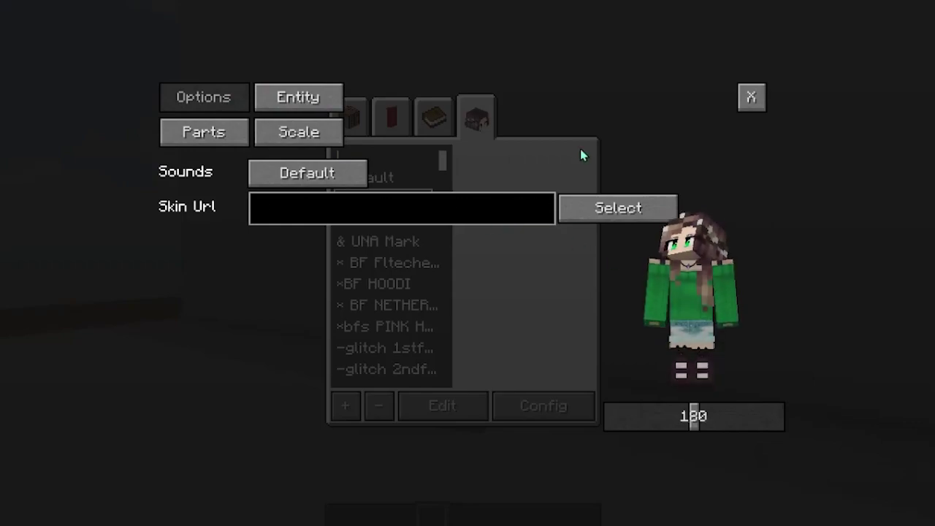